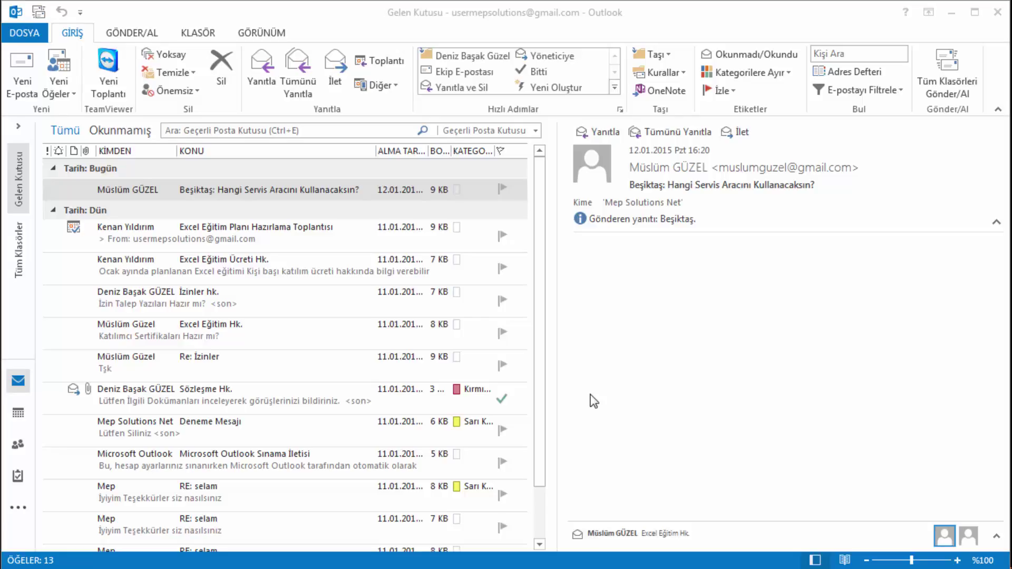
Step: Start a new email addressed to the suggested contact who sent today's message
left_click(25, 72)
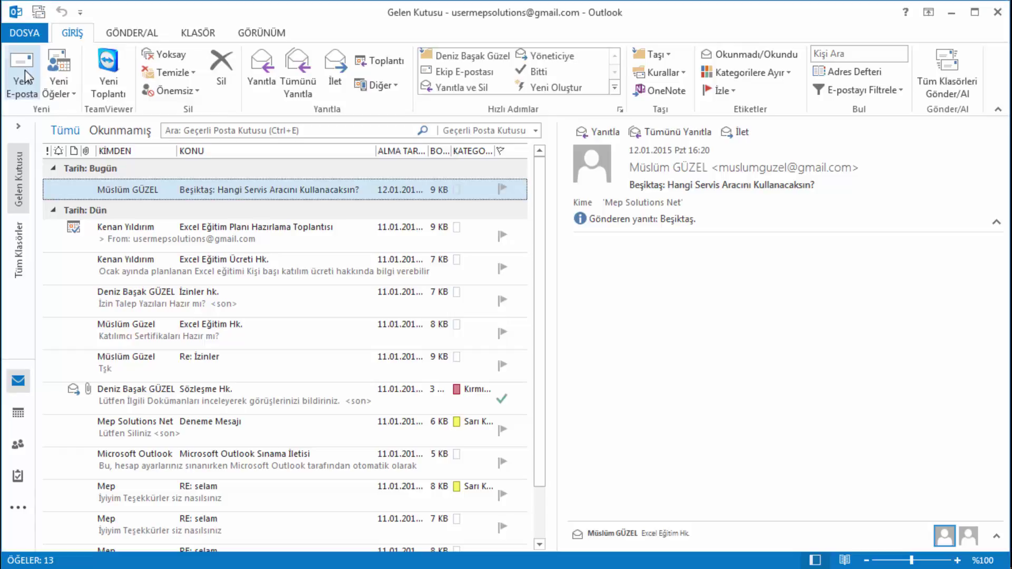
left_click(24, 70)
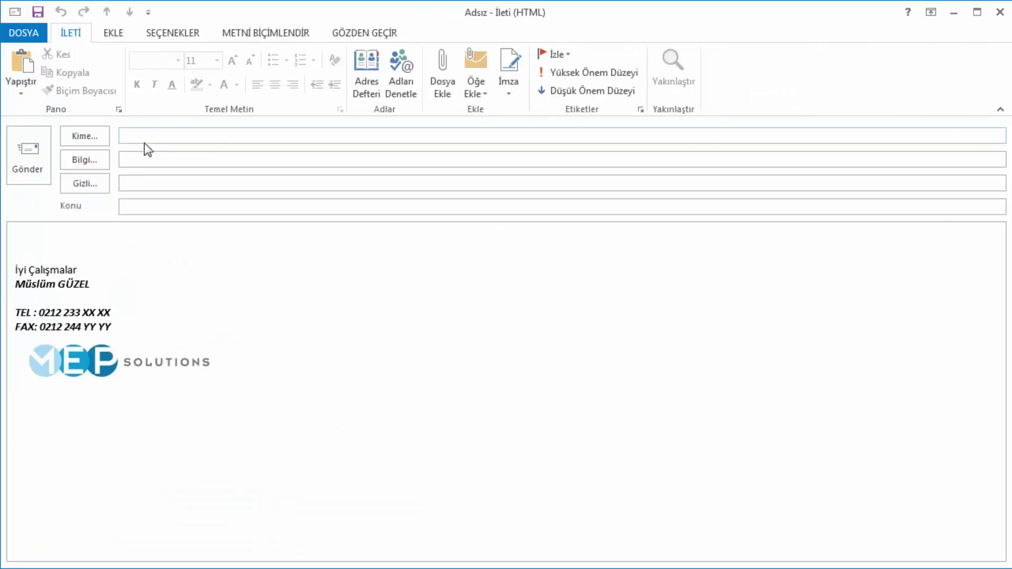
type("m")
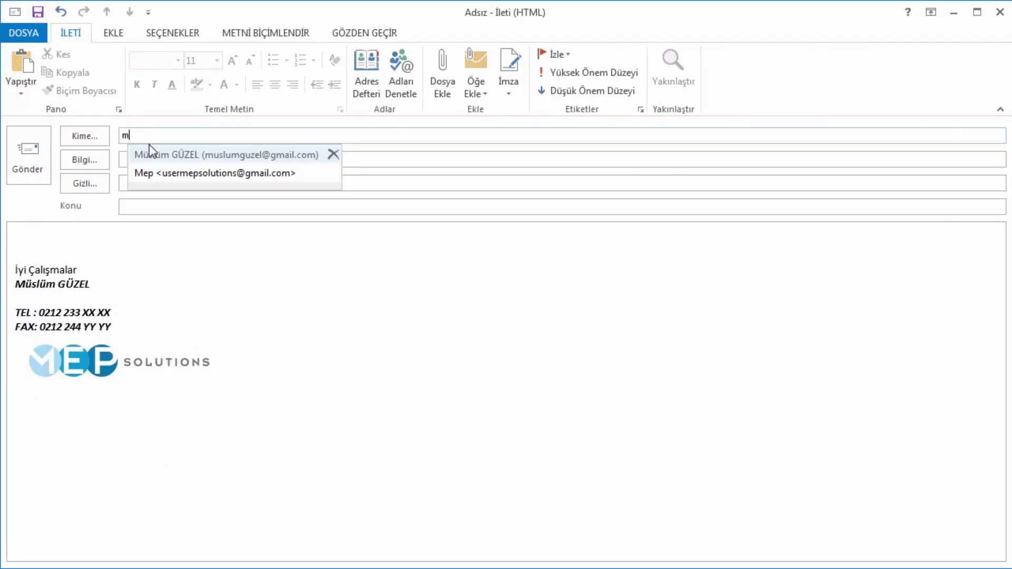
left_click(150, 155)
Step: Enter the subject 'Excel Eğitim Sözleşmesi Hk.', correcting the mistyped letters
left_click(140, 206)
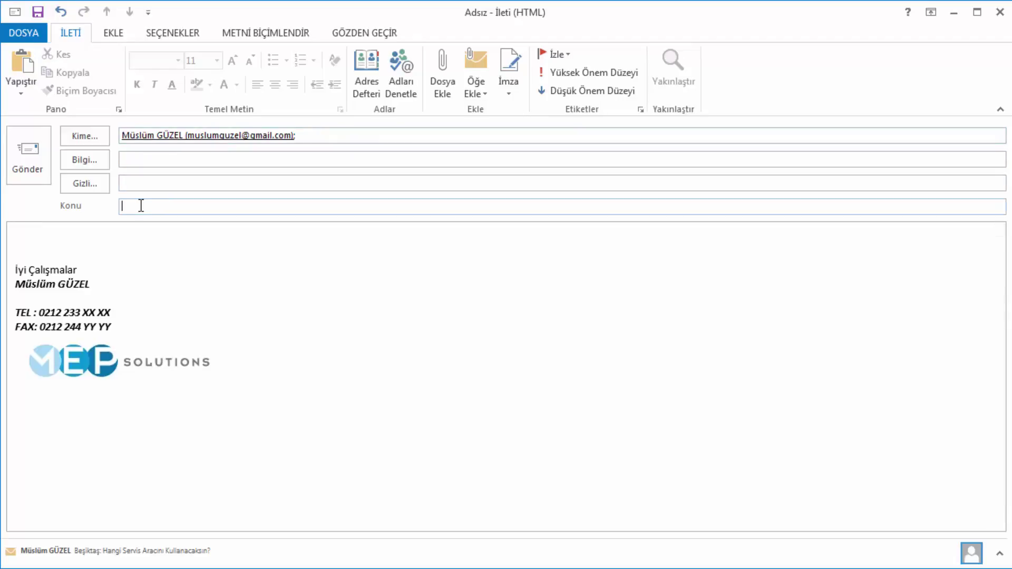
type("E")
type("xcel")
type(" Eğitim")
type("Szö")
key("BackSpace")
key("BackSpace")
key("BackSpace")
type("S")
type("özleşme")
type("si H")
type("k.")
Step: Turn on Teslim Bilgisi İste under SEÇENEKLER so the message requests a delivery receipt
left_click(106, 235)
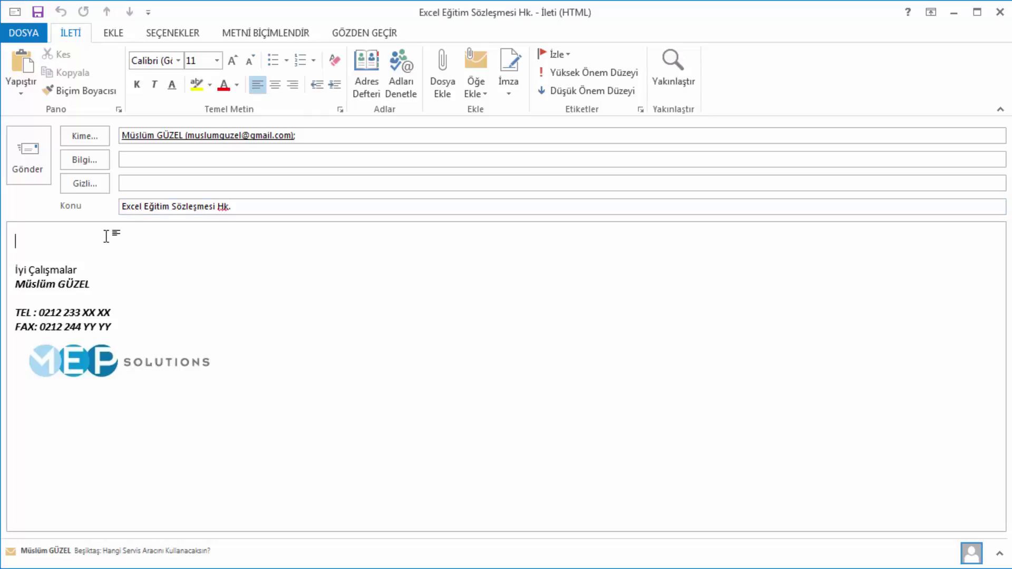
left_click(180, 34)
left_click(371, 61)
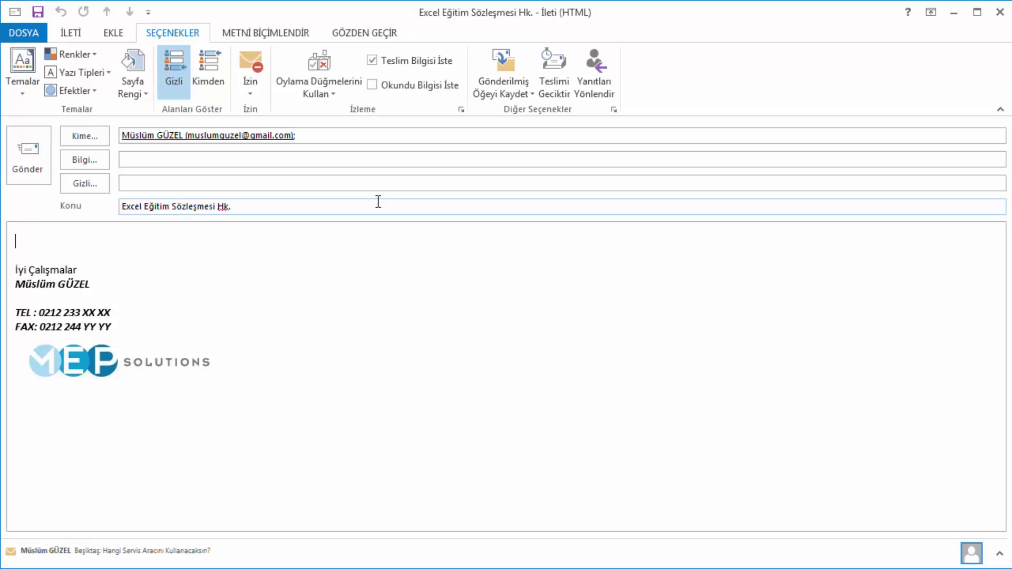
Step: Send the 'Excel Eğitim Sözleşmesi Hk.' email with Gönder
left_click(20, 151)
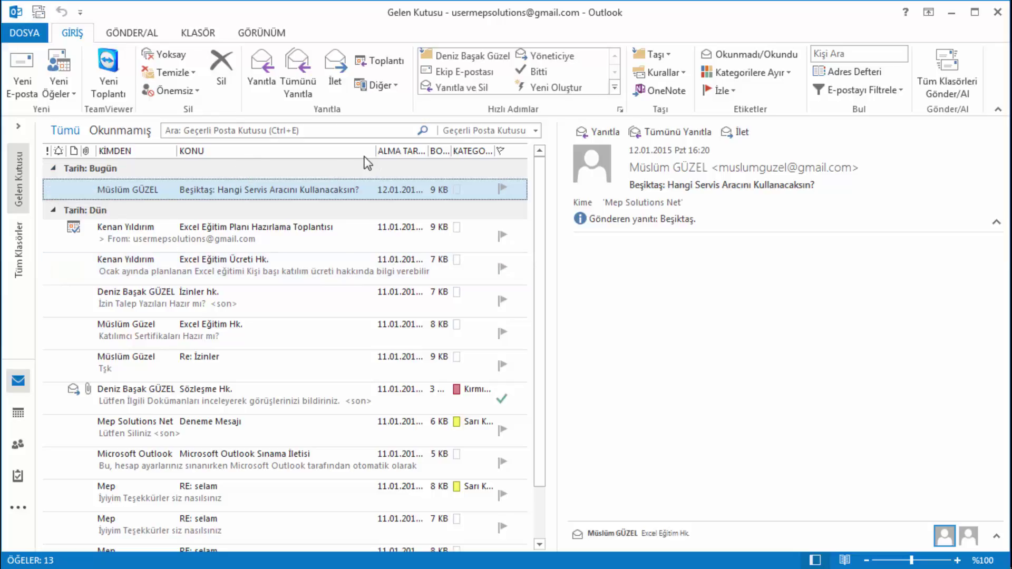
Step: Narrow the KONU column so received dates like 11.01.2015 show in full
left_click_drag(376, 151, 337, 148)
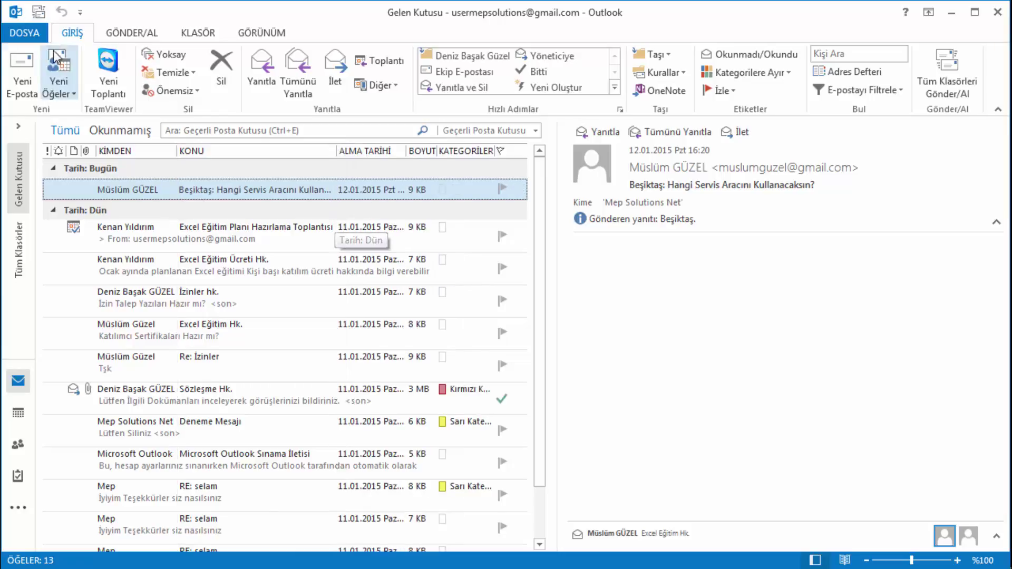
left_click(39, 12)
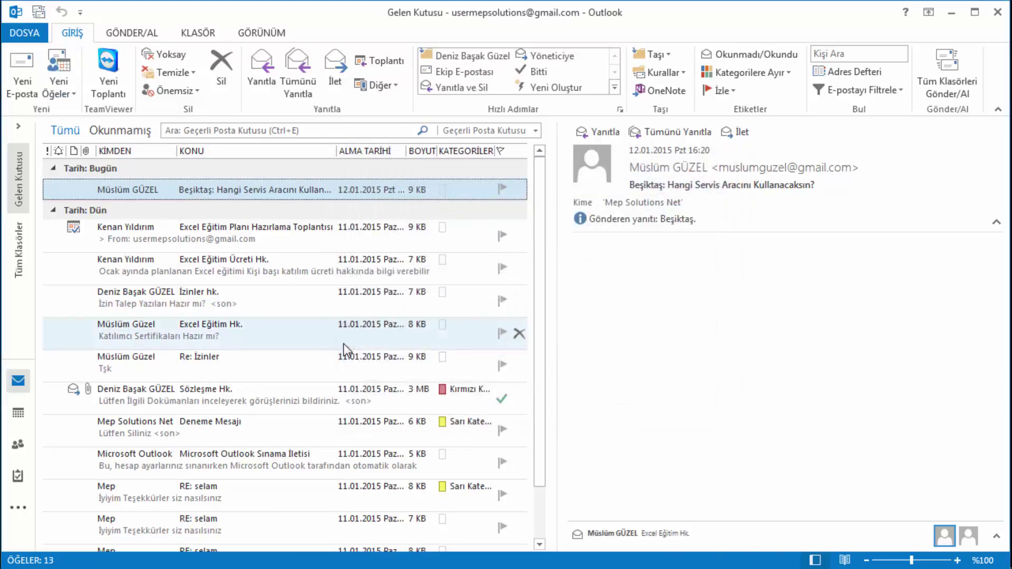